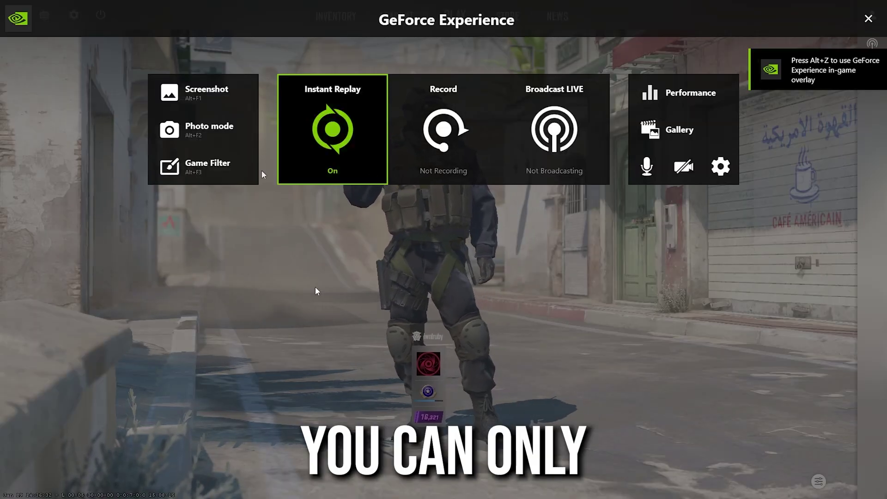
Open Game Filter in the overlay to show image sharpening at 50%.
click(234, 175)
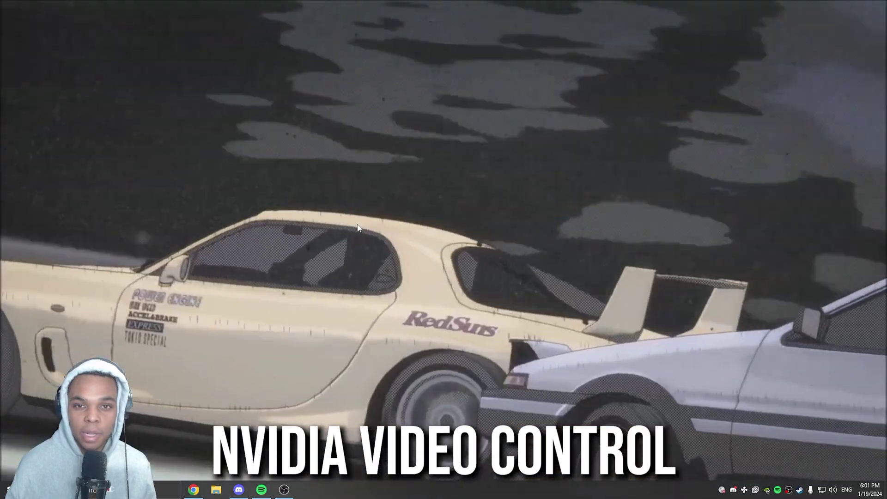
Bring up the desktop context menu with the NVIDIA tool shortcuts.
right_click(358, 224)
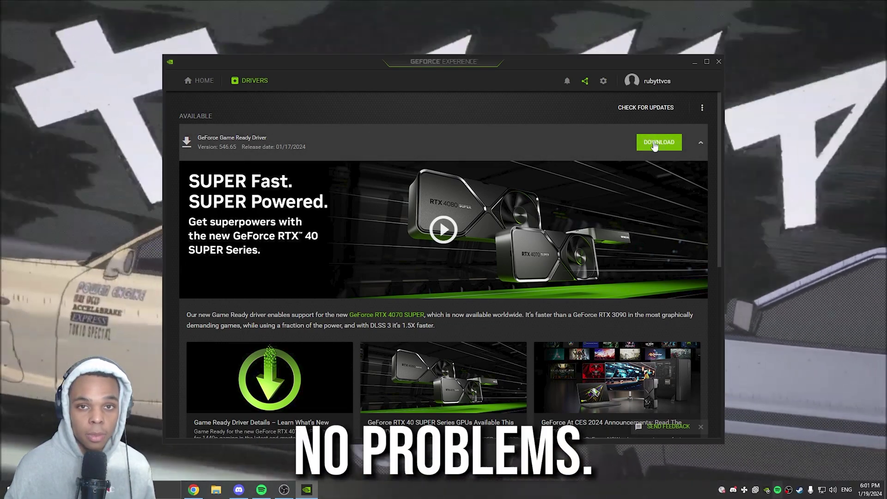
Go back to GeForce Experience's Drivers page and check for a newer driver.
click(199, 80)
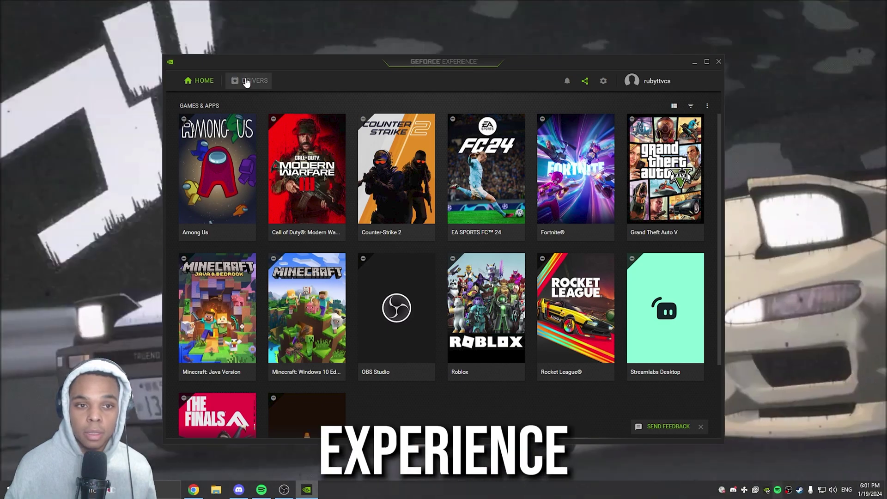
click(250, 80)
click(664, 112)
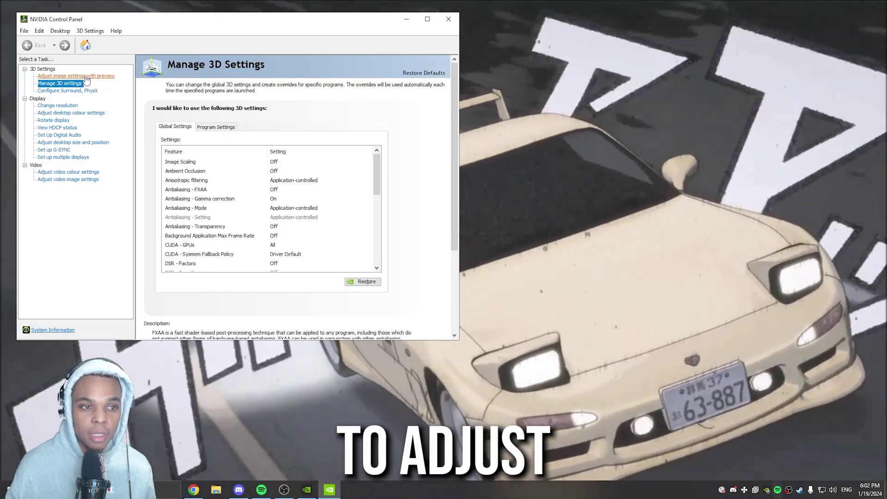
Confirm advanced 3D image settings are in use, then look through the Global Settings feature list.
click(87, 77)
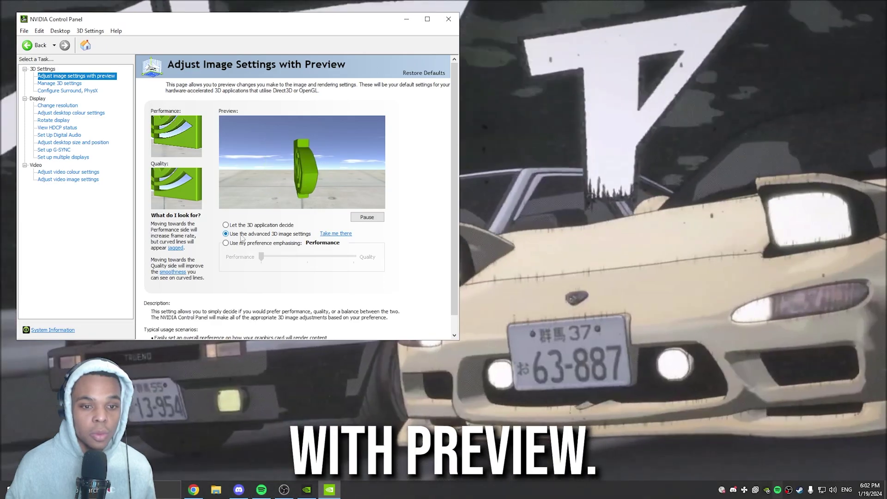
mouse_move(291, 237)
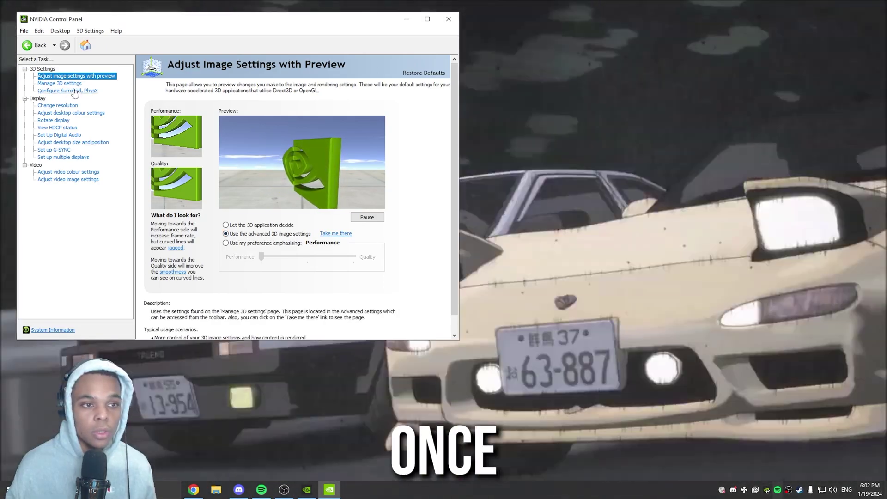
click(68, 84)
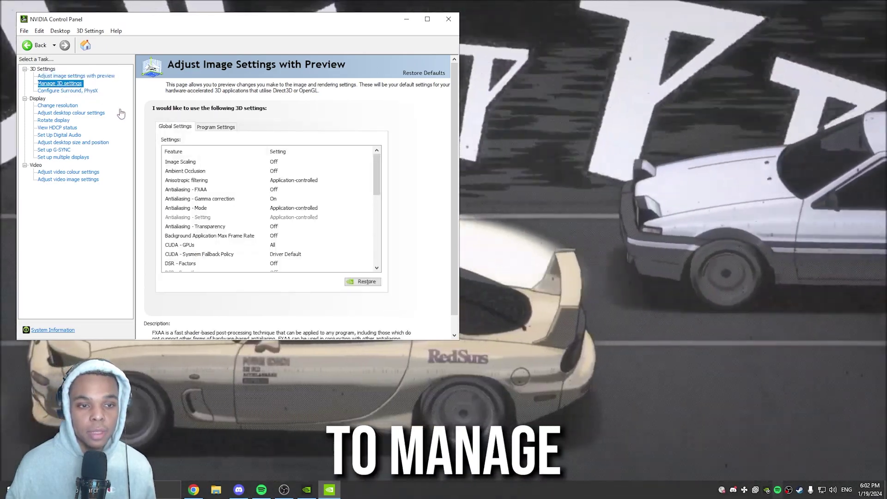
scroll(240, 204, down, 5)
scroll(242, 212, down, 2)
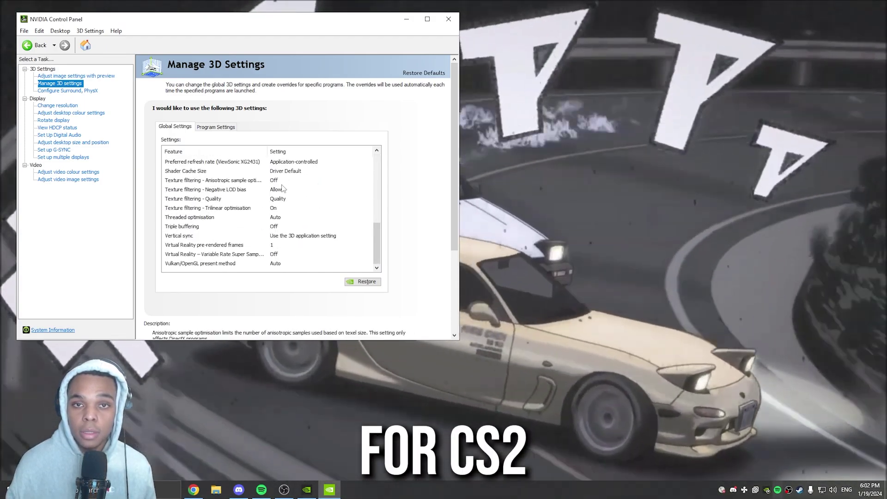
scroll(240, 204, up, 7)
On Program Settings, check the program list and start adding cs2 as a new program.
click(212, 126)
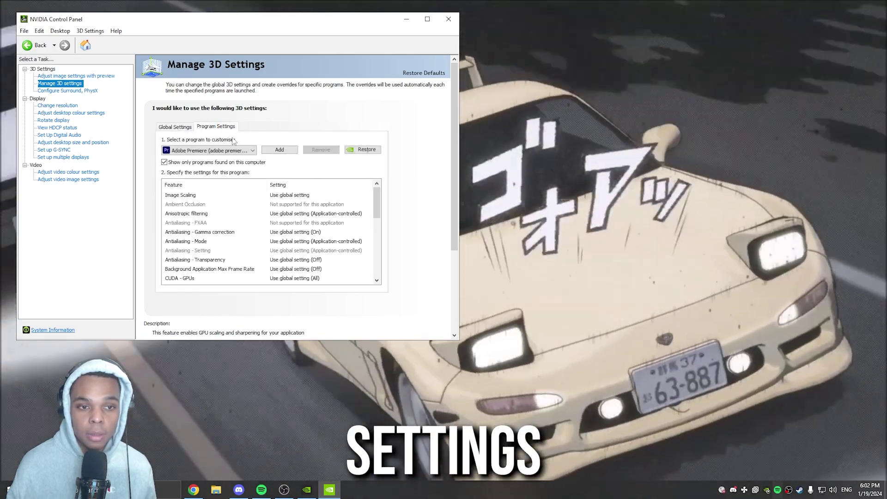
click(210, 150)
scroll(245, 240, down, 5)
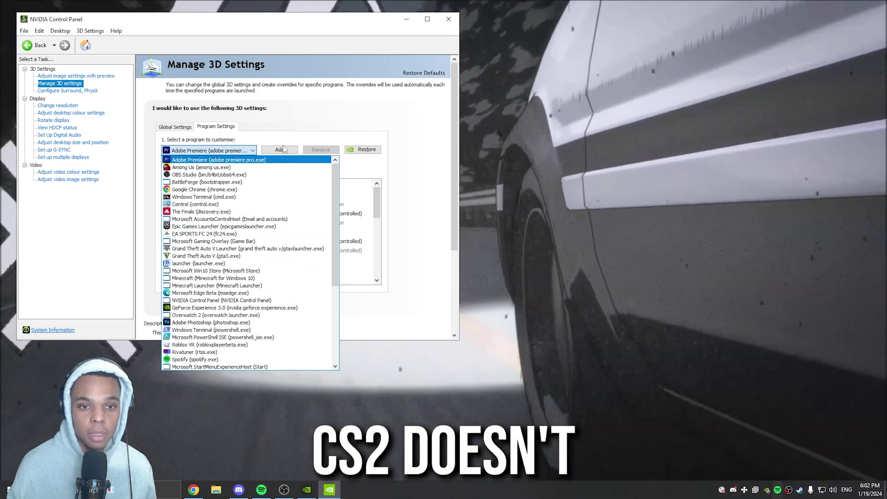
click(281, 155)
click(279, 153)
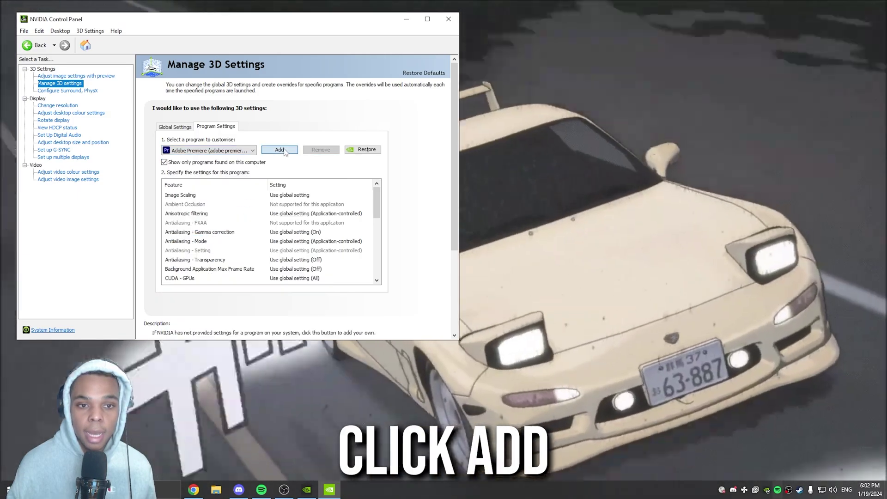
click(187, 122)
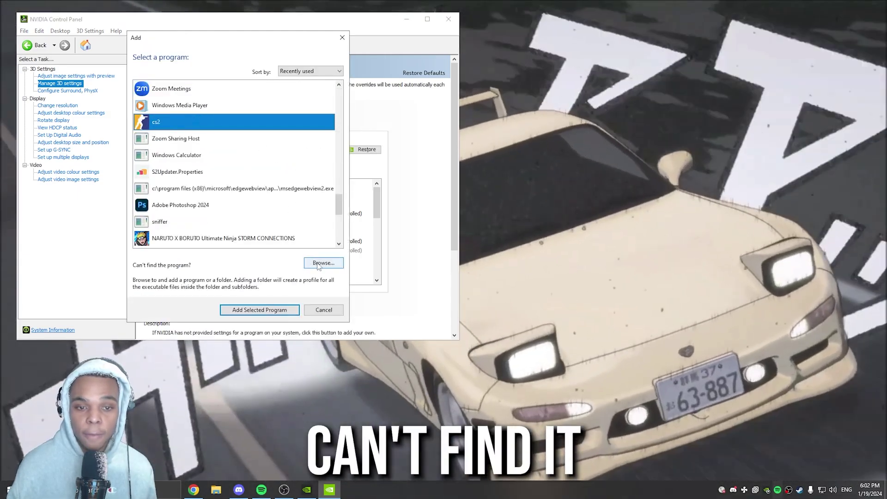
Browse the disk from Local Disk (C:) into Program Files (x86) > Steam.
click(323, 262)
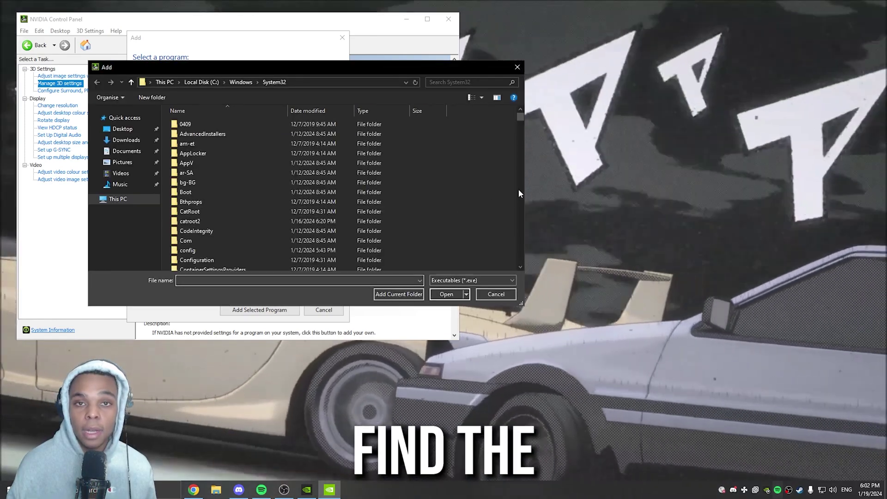
click(118, 199)
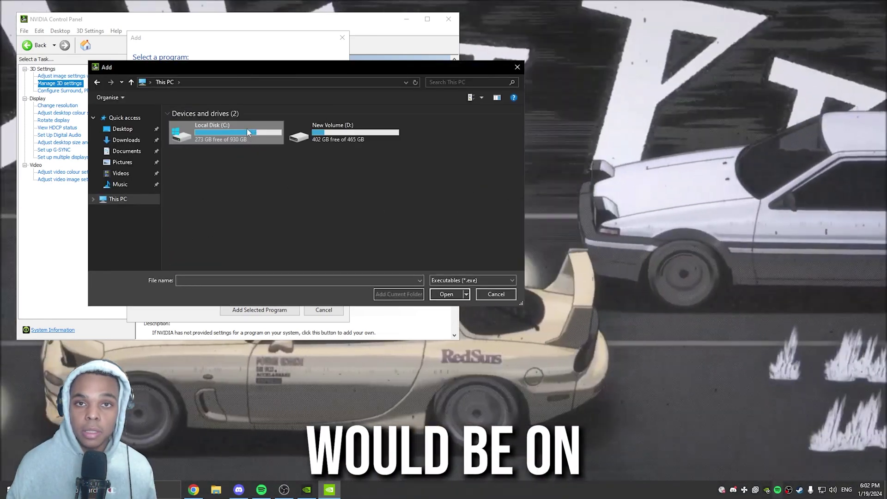
double_click(250, 131)
double_click(235, 152)
scroll(236, 175, down, 8)
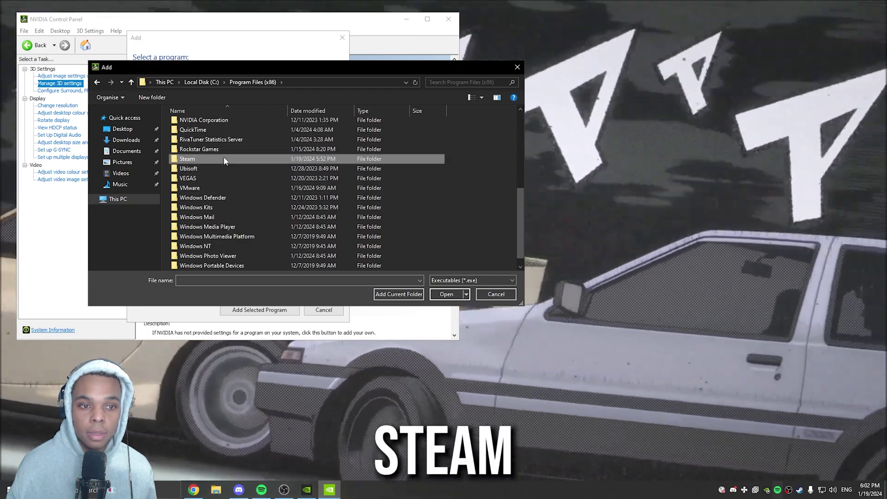
double_click(224, 160)
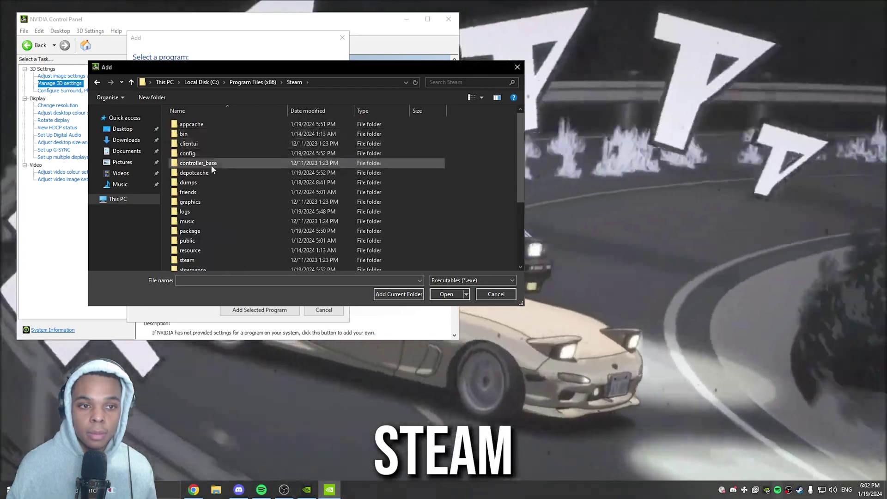
Go through steamapps > Counter-Strike Global Offensive > game > bin > win64 and select cs2.exe.
scroll(213, 165, down, 3)
double_click(223, 163)
double_click(215, 126)
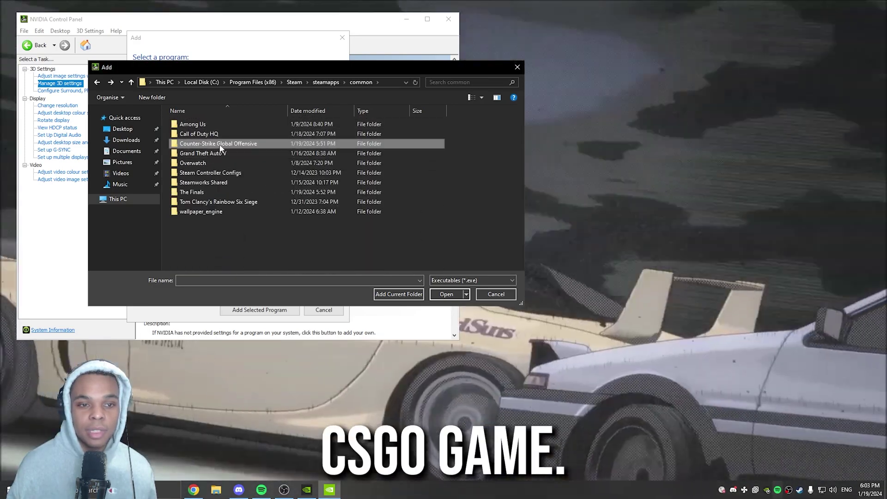
double_click(218, 143)
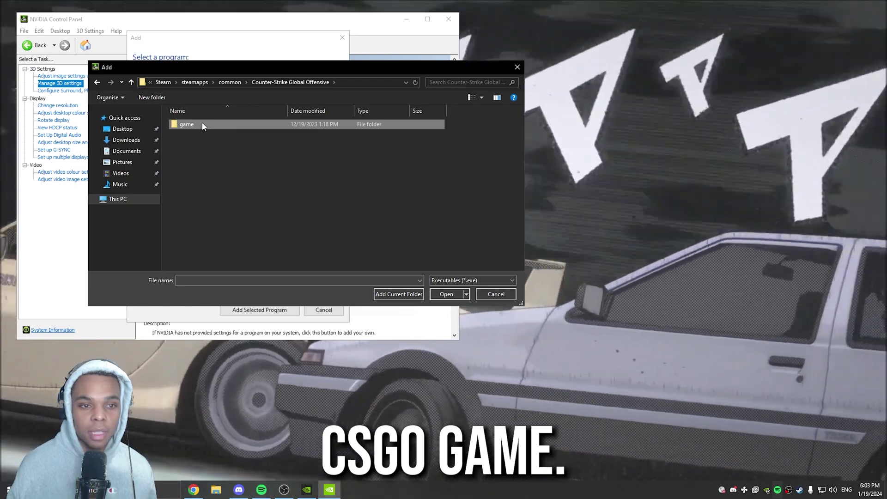
double_click(187, 124)
double_click(195, 123)
double_click(187, 124)
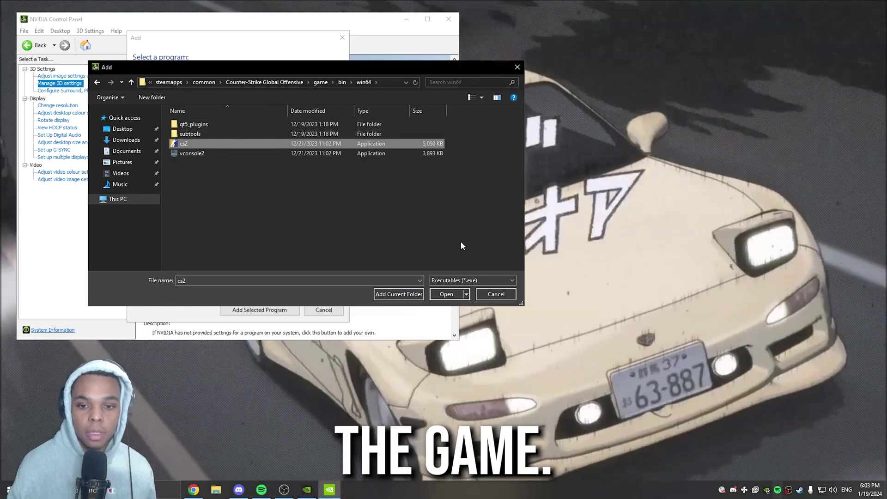
click(446, 294)
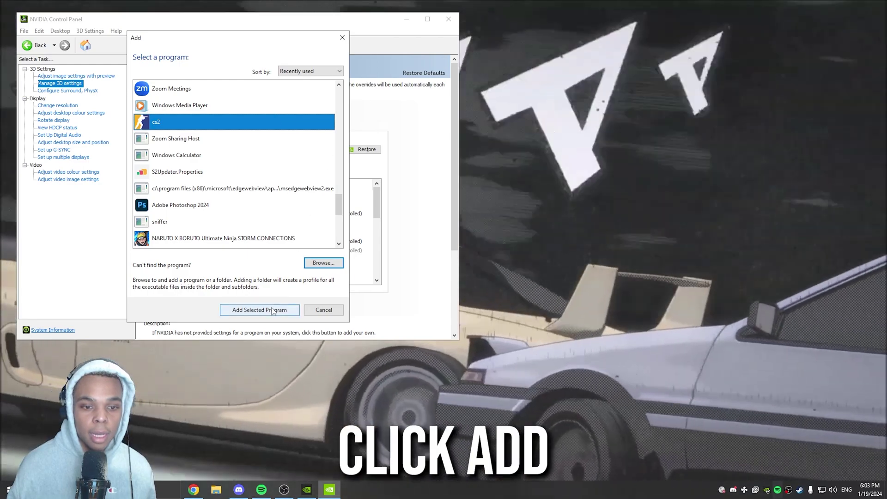
Add cs2, setting Low Latency Mode to Ultra and Power management to Prefer maximum performance.
click(273, 310)
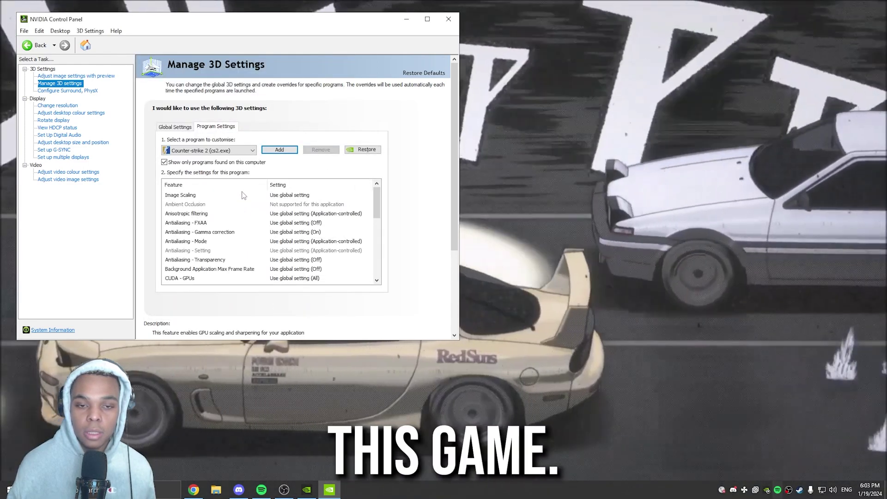
scroll(243, 196, down, 7)
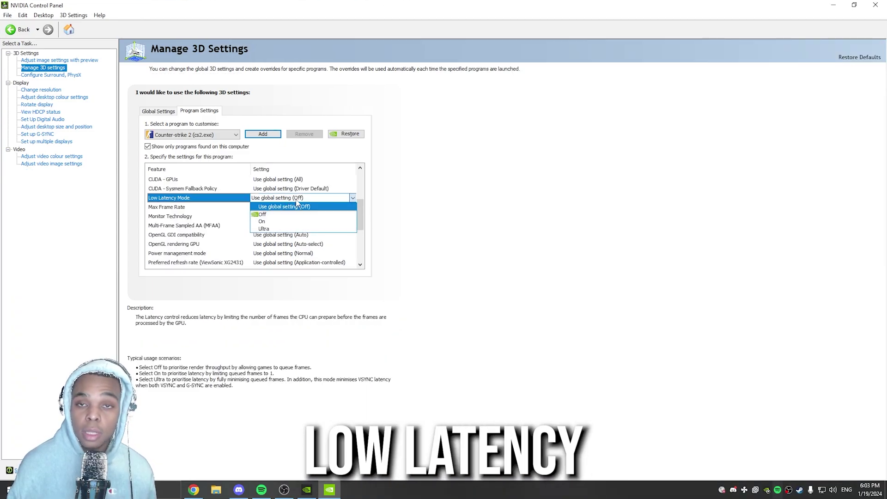
click(274, 229)
scroll(275, 210, down, 2)
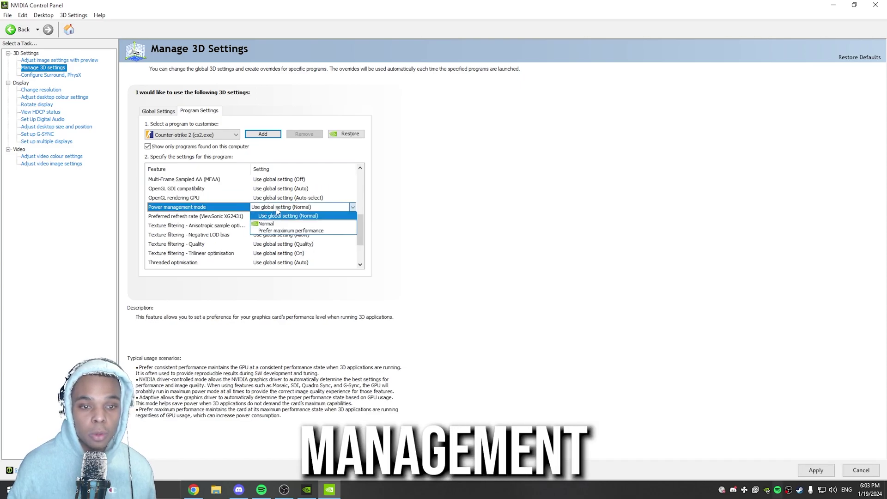
click(279, 233)
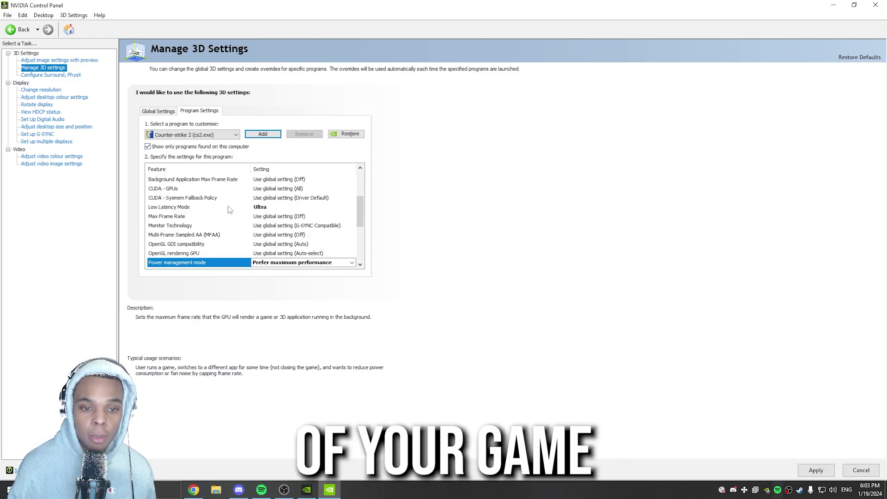
Set Texture filtering - Quality to High performance and apply the Counter-strike 2 profile.
scroll(230, 210, down, 4)
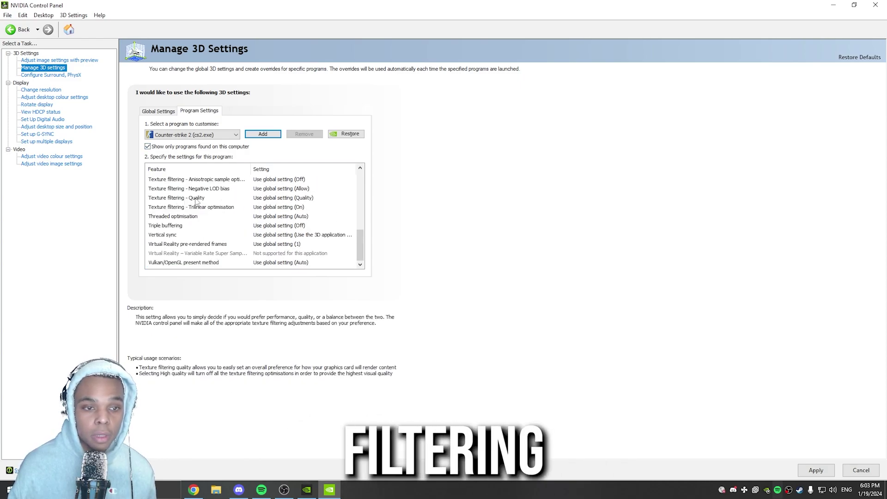
click(277, 236)
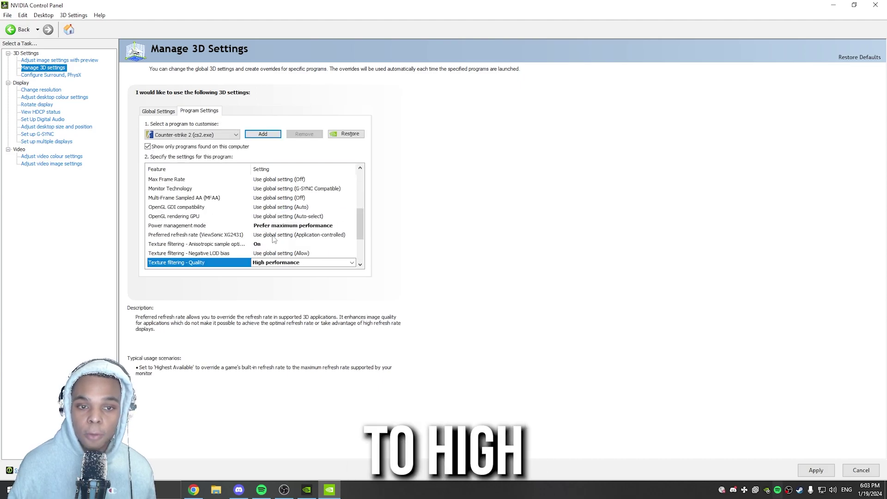
click(300, 208)
click(309, 207)
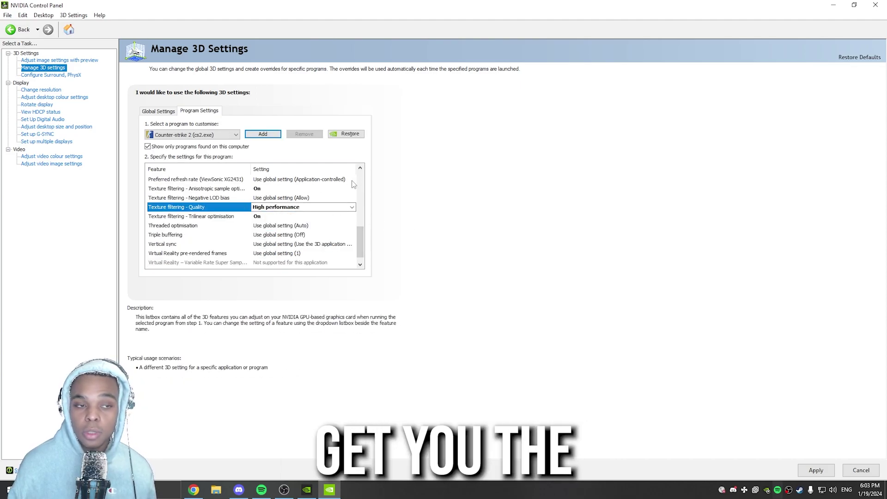
scroll(250, 217, up, 3)
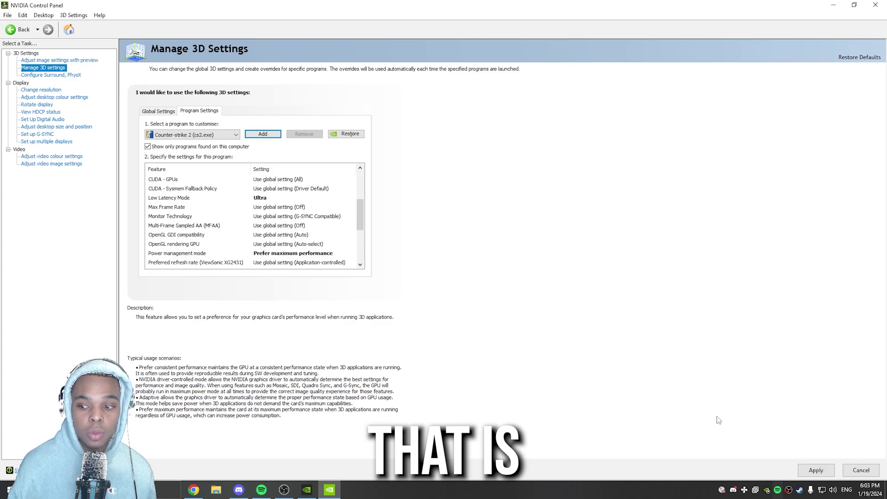
click(816, 471)
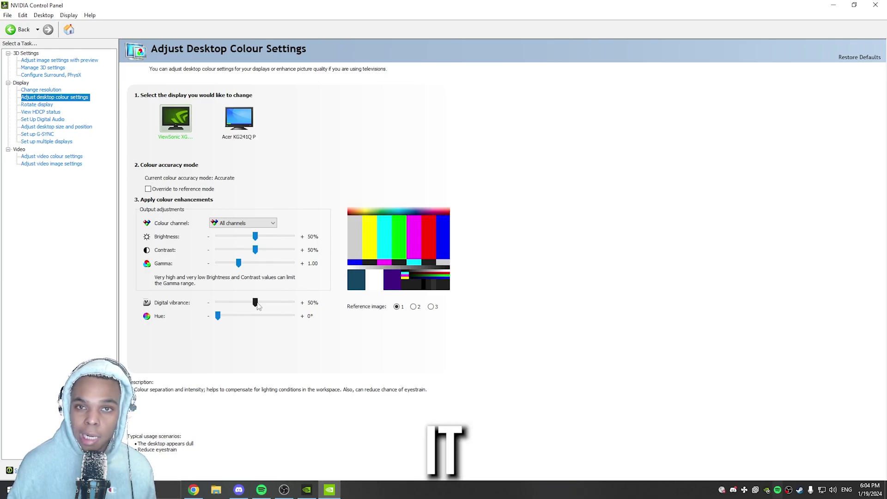
Set Digital vibrance to 75% and apply it.
mouse_move(273, 304)
mouse_down()
mouse_move(284, 300)
mouse_move(275, 307)
mouse_up()
click(816, 470)
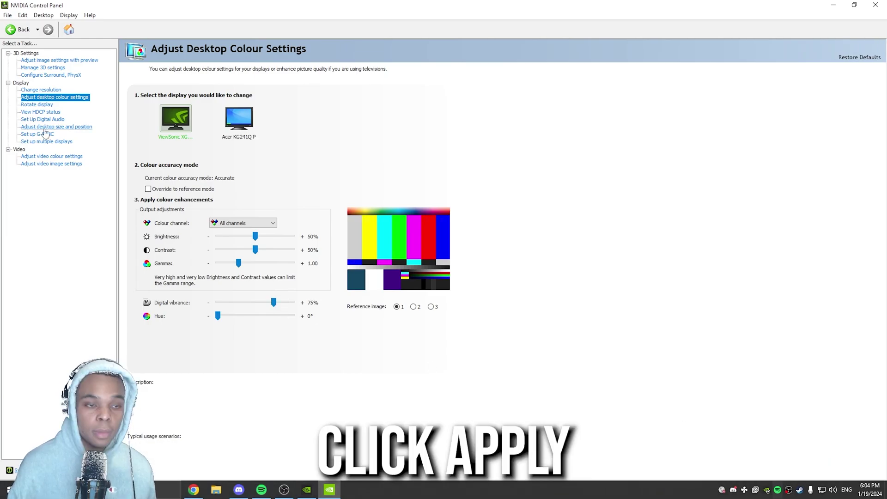
In Adjust desktop size and position, keep Full-screen and switch Perform scaling on from Display to GPU.
click(41, 128)
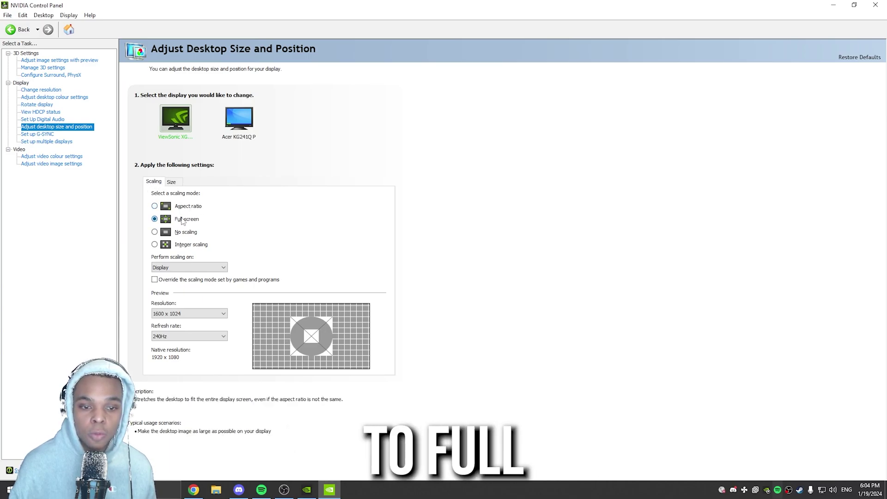
click(201, 266)
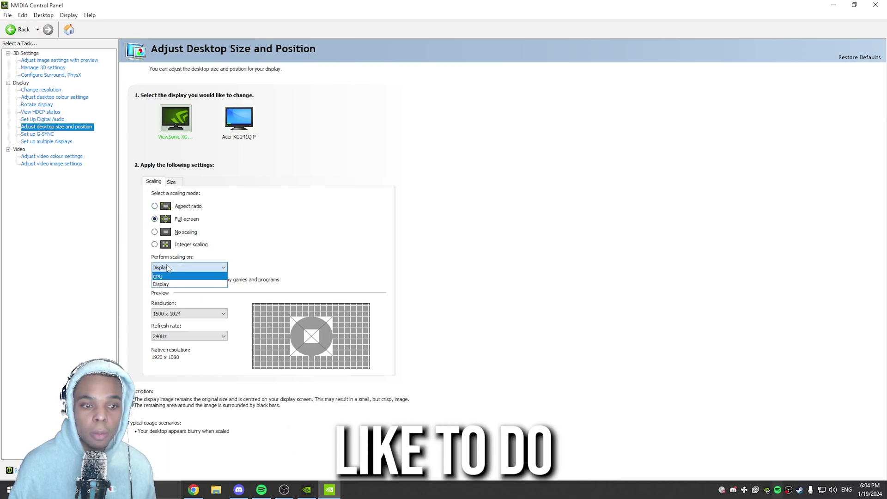
click(166, 284)
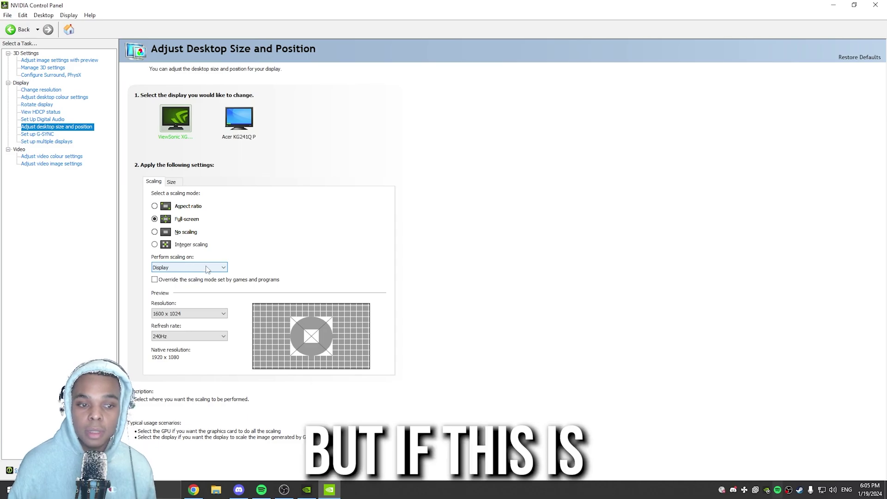
click(206, 269)
click(195, 281)
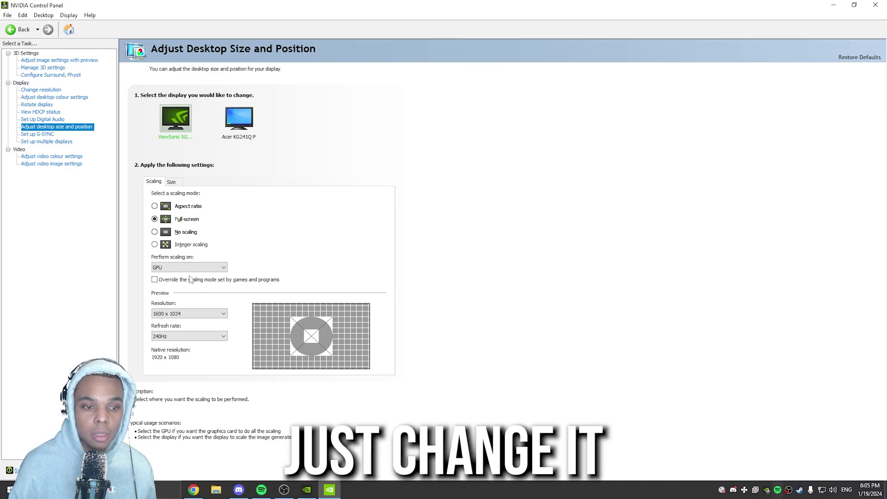
Show the Set up G-SYNC page with G-SYNC enabled for full screen mode.
click(47, 134)
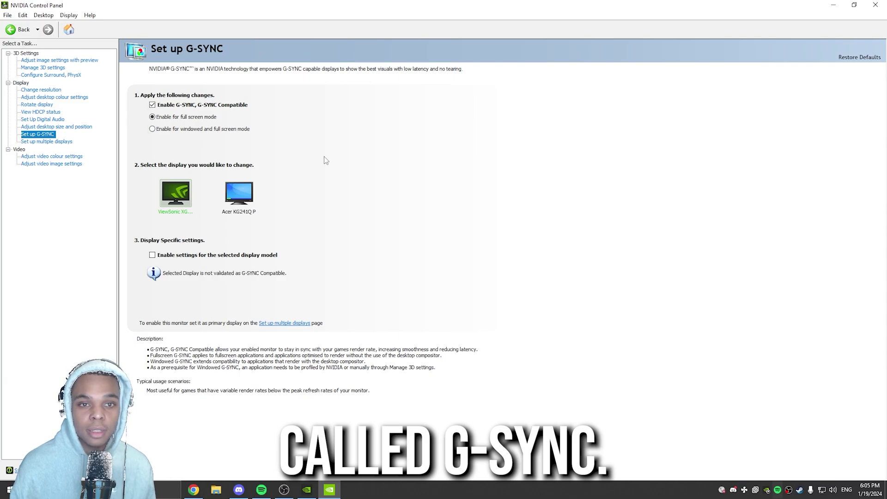